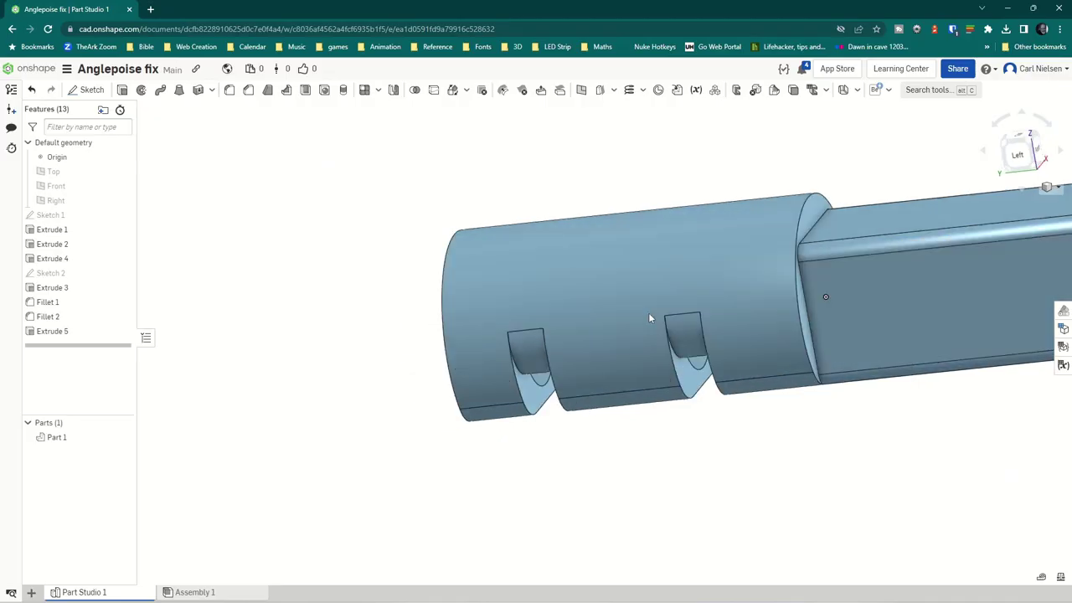
Orbit the finished part, then roll the Features list back to Sketch 1's square and circles
right_click_drag(648, 312, 671, 344)
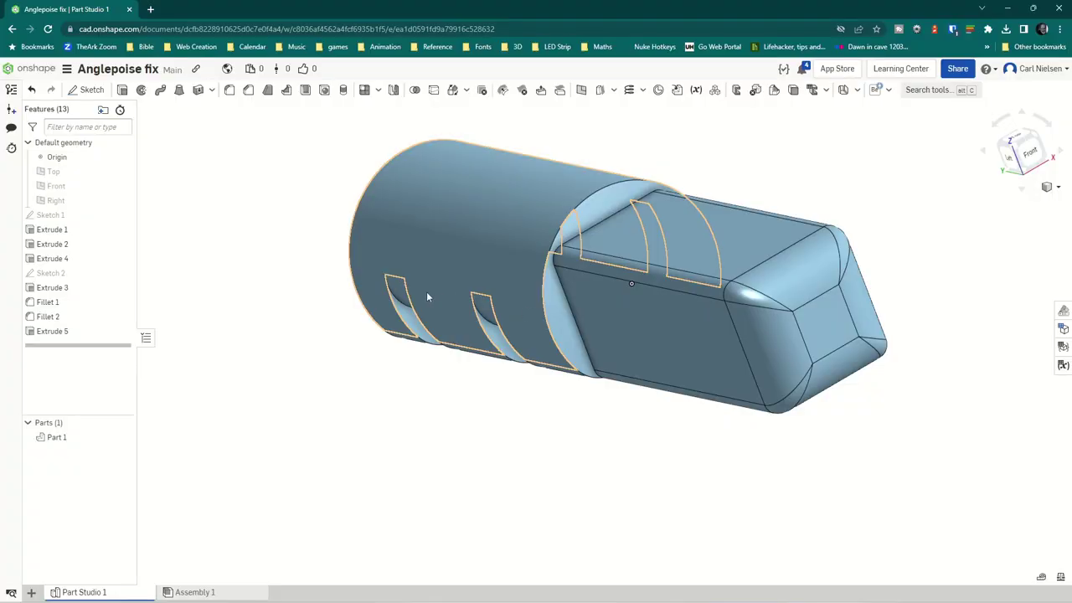
left_click_drag(72, 344, 79, 221)
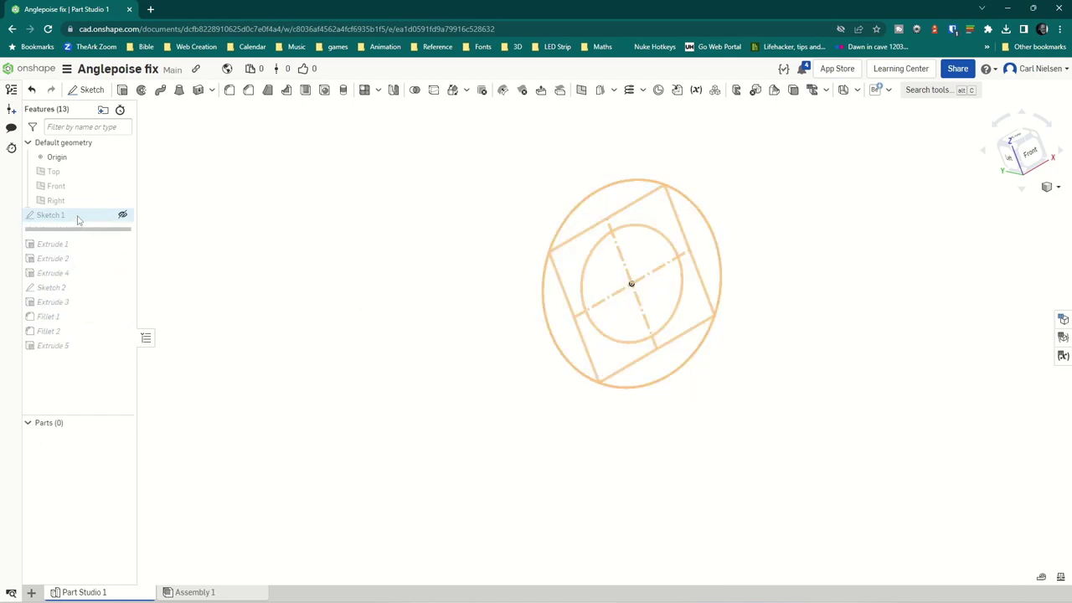
Review Sketch 1's 10 mm square and Ø8 circle from the Front view, closing without changes
double_click(50, 215)
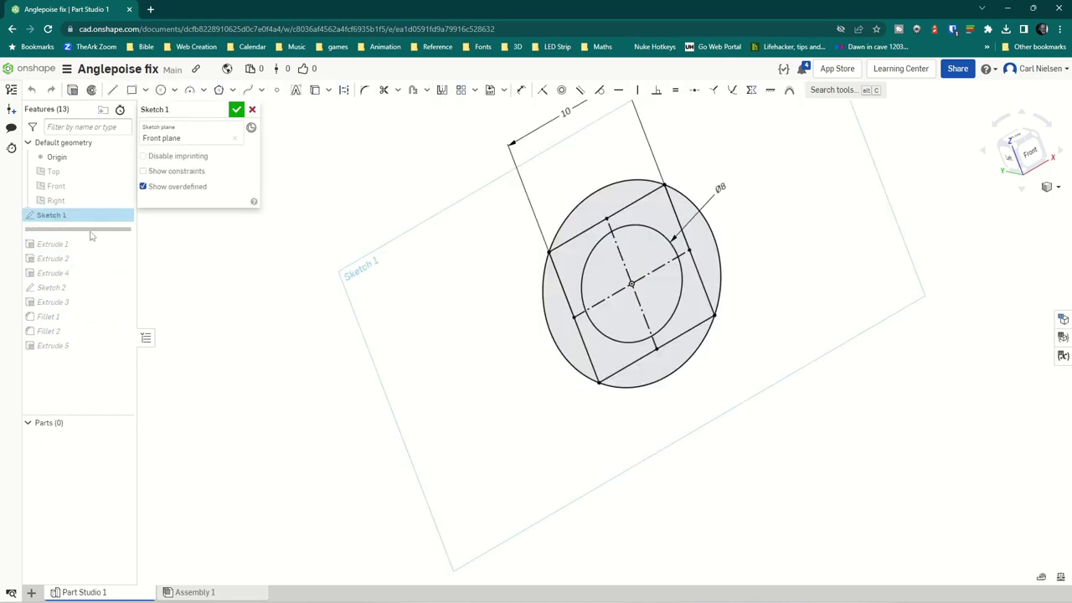
left_click(1030, 155)
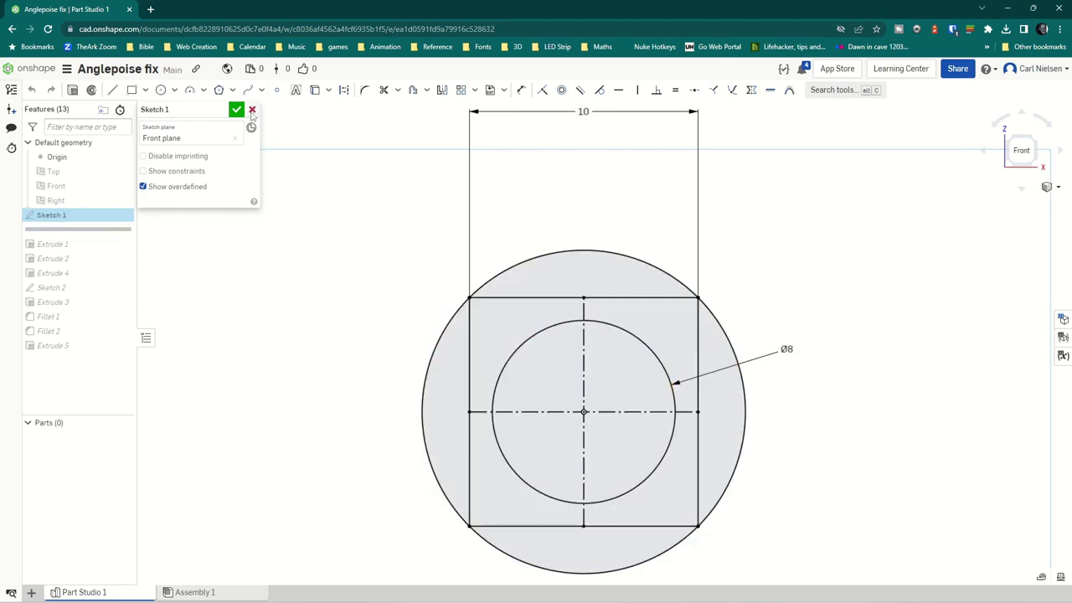
left_click(251, 110)
Roll forward through Extrude 1's square bar and Extrude 2's bored collar, inspecting each isometrically
left_click_drag(72, 231, 72, 260)
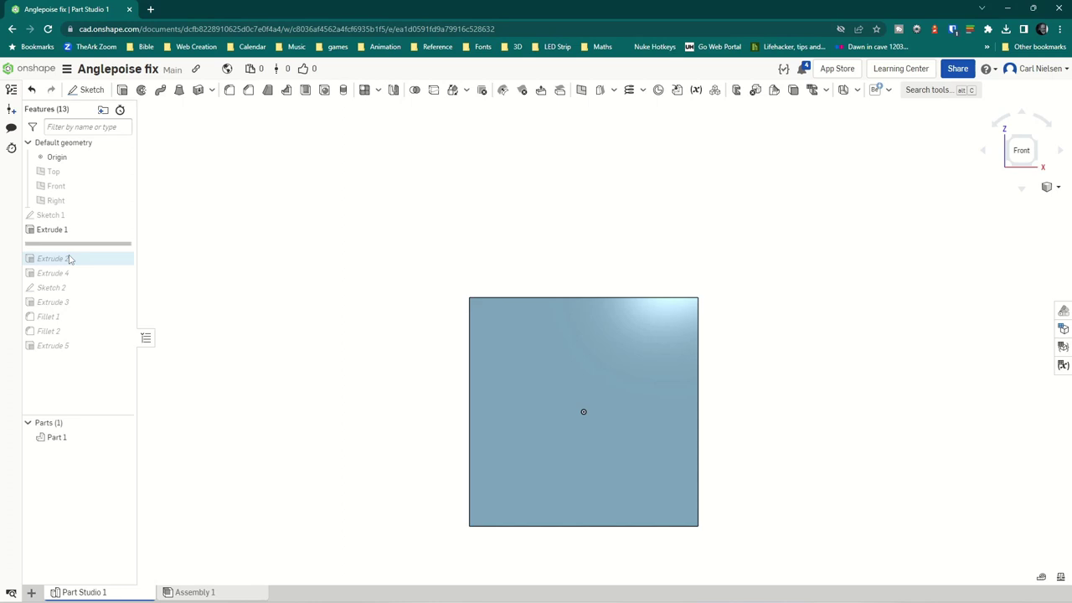
key("shift+7")
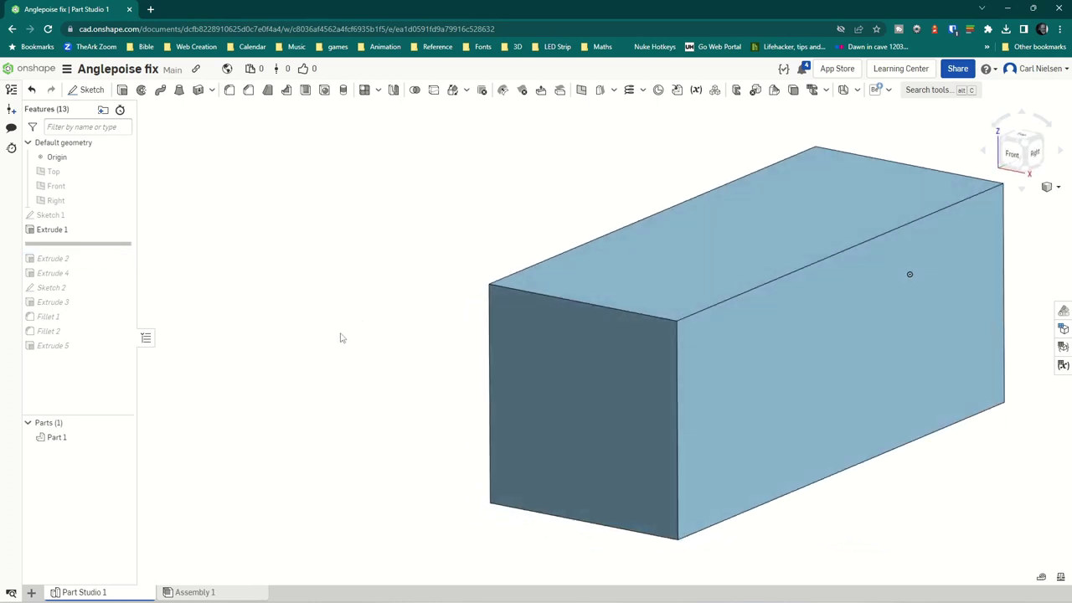
right_click_drag(389, 307, 230, 271)
left_click_drag(73, 251, 72, 261)
right_click_drag(601, 251, 573, 437)
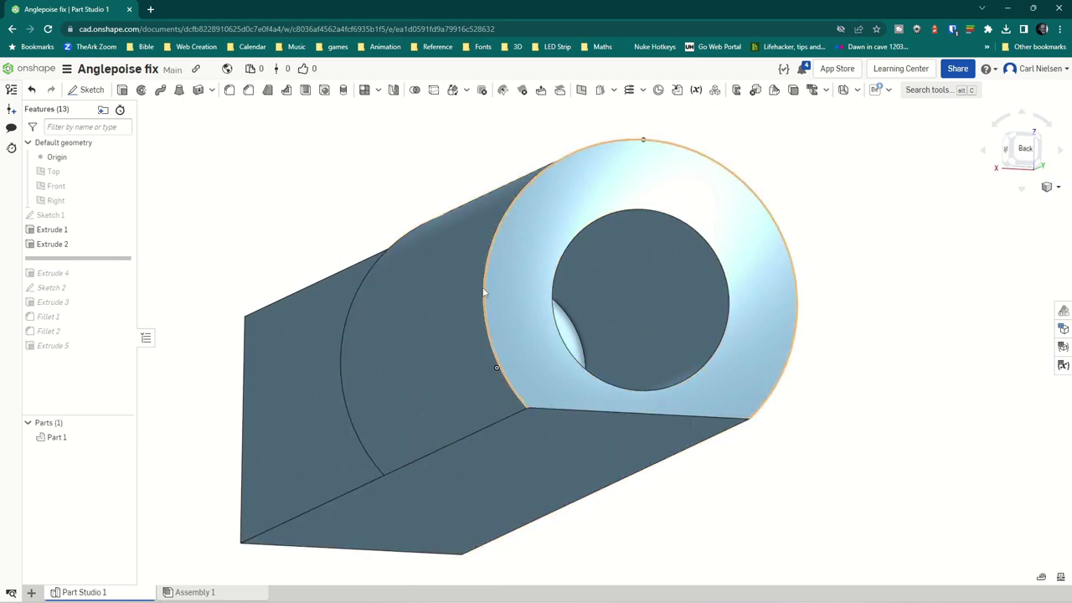
Orbit and pan around the collar to inspect its side and underside
right_click_drag(431, 296, 600, 321)
scroll(637, 309, "down", 2)
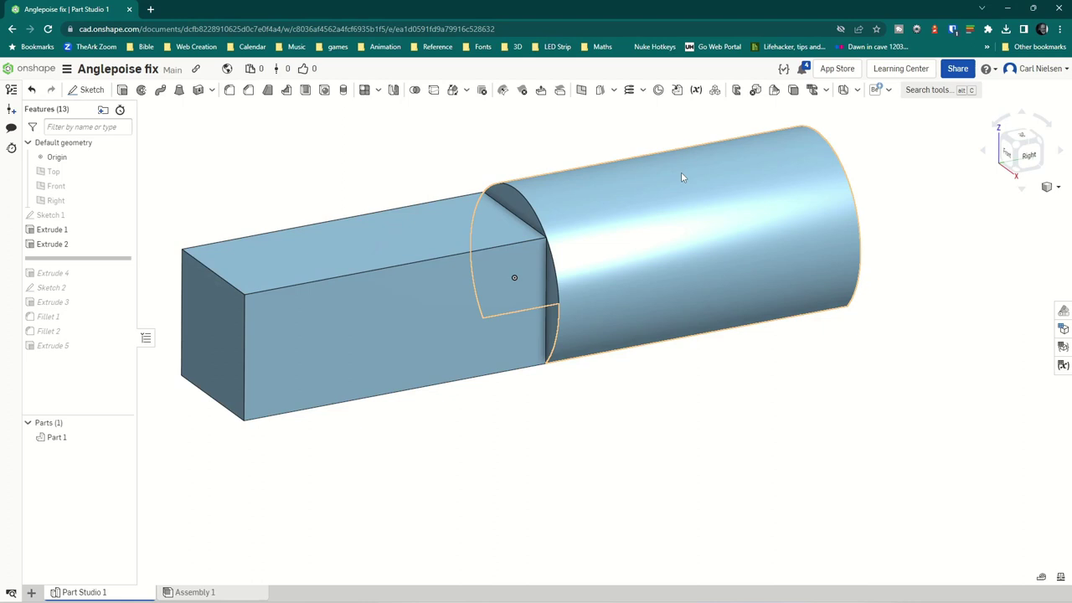
middle_click_drag(691, 180, 705, 225)
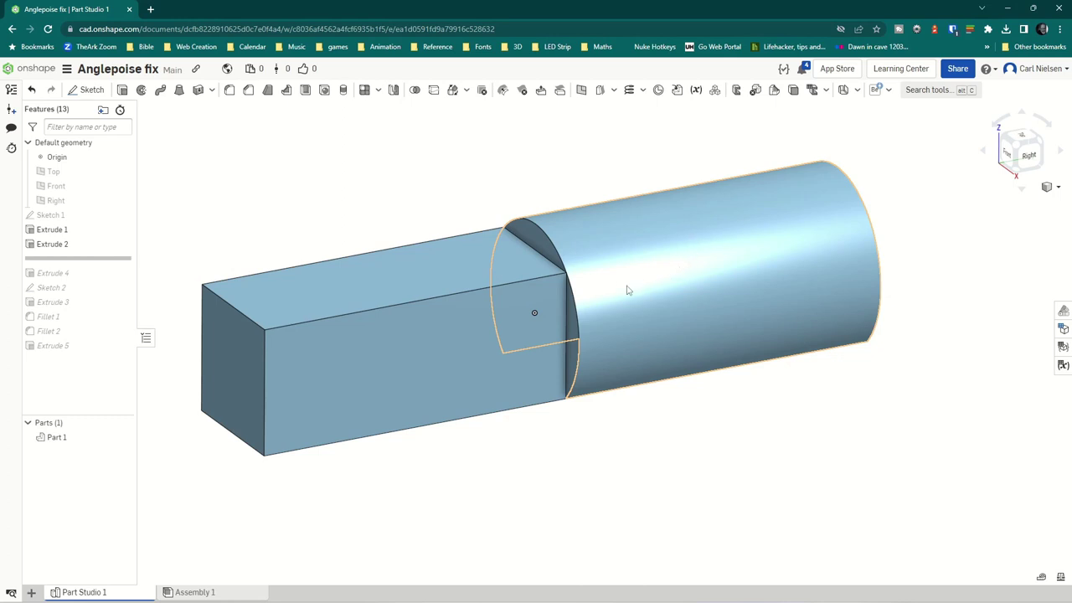
right_click_drag(687, 327, 570, 362)
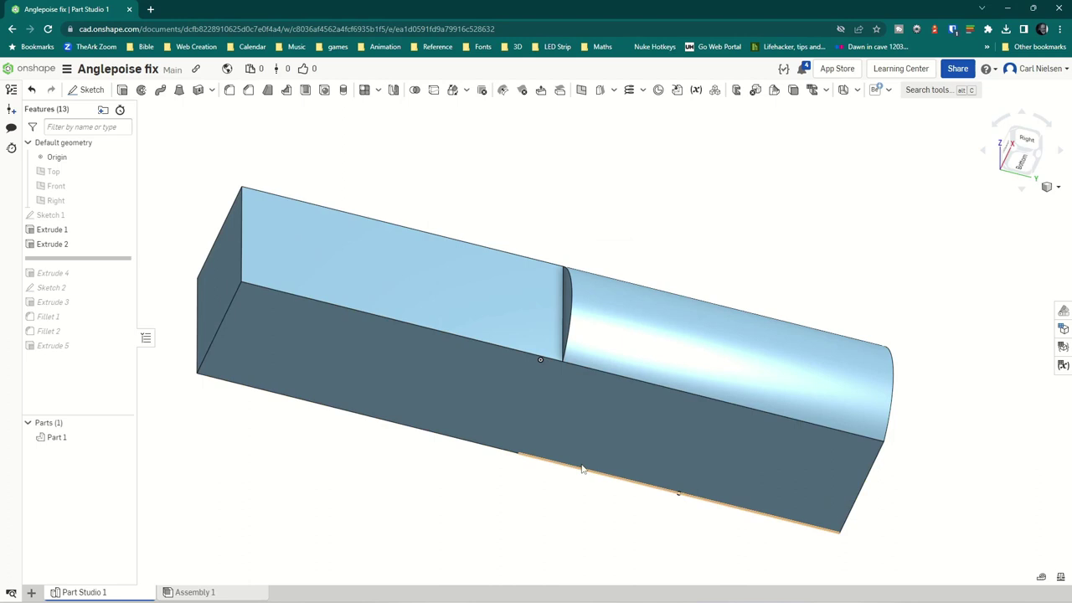
scroll(668, 277, "down", 3)
right_click_drag(668, 276, 598, 349)
middle_click_drag(701, 293, 614, 328)
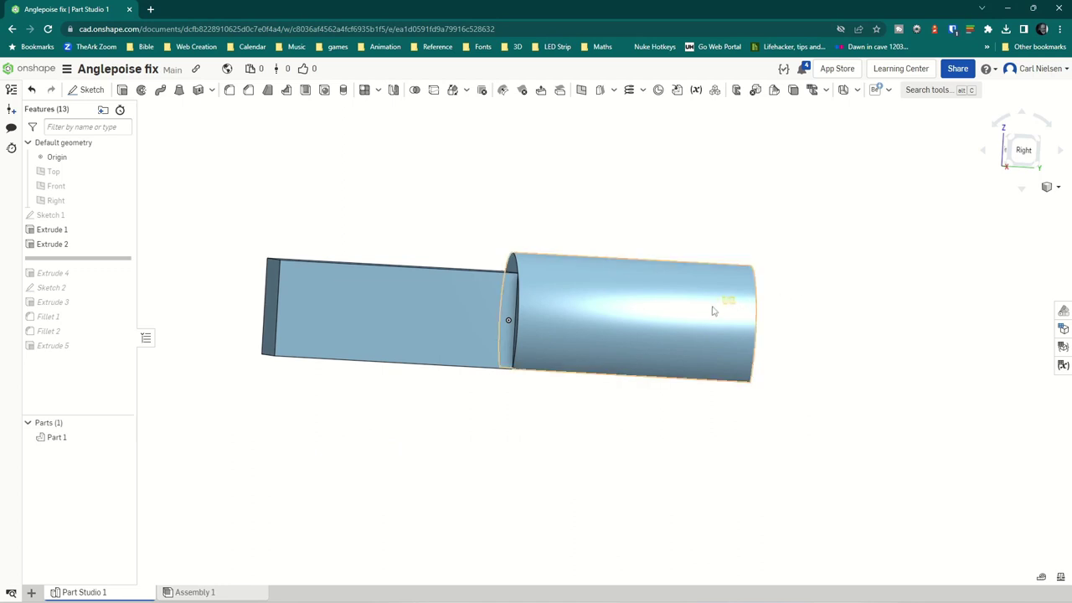
Select the collar's end ring face, view it head-on, then roll forward to include Extrude 4
left_click(664, 310)
right_click_drag(665, 310, 809, 319)
left_click(902, 240)
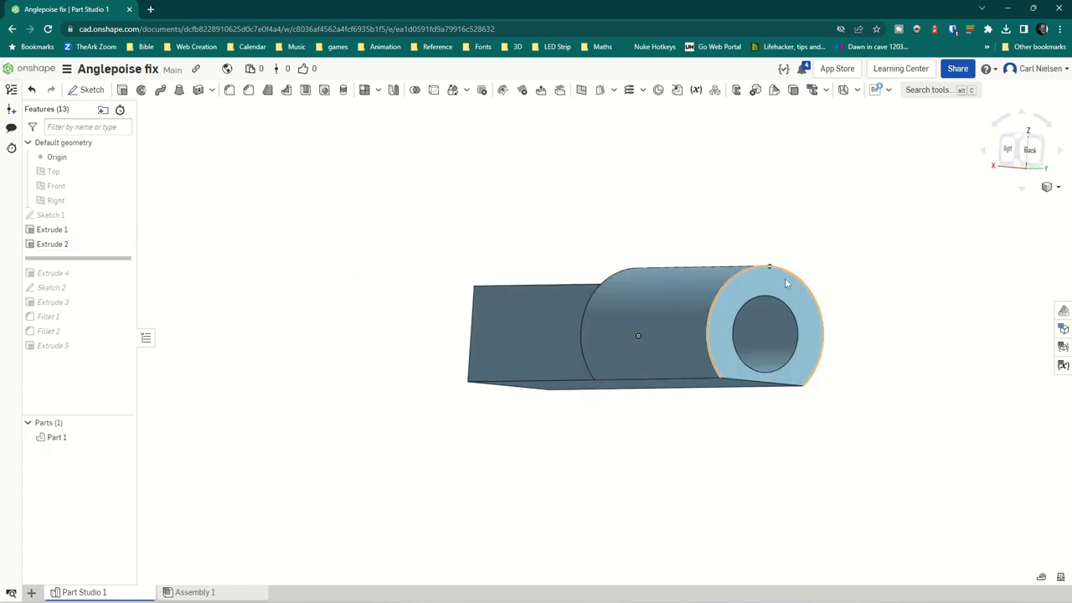
left_click(772, 277)
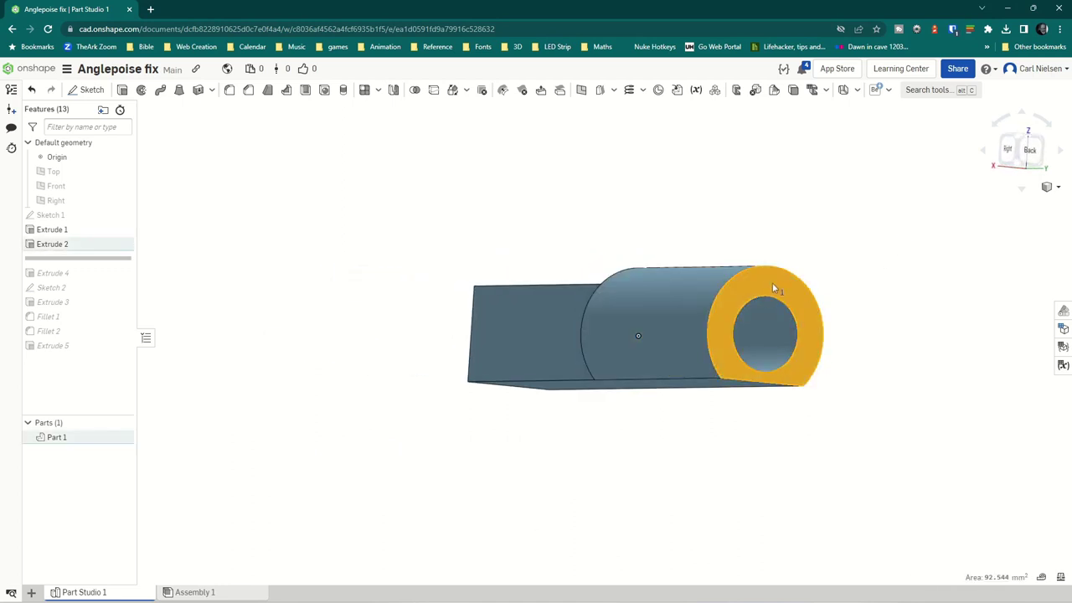
right_click_drag(770, 232, 692, 339)
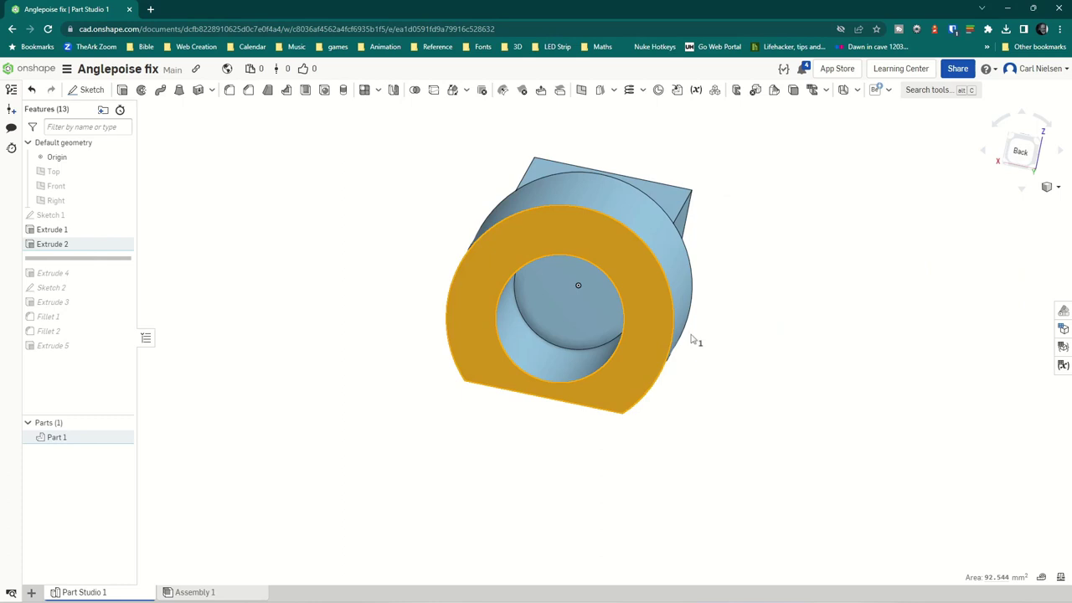
right_click_drag(599, 421, 570, 410)
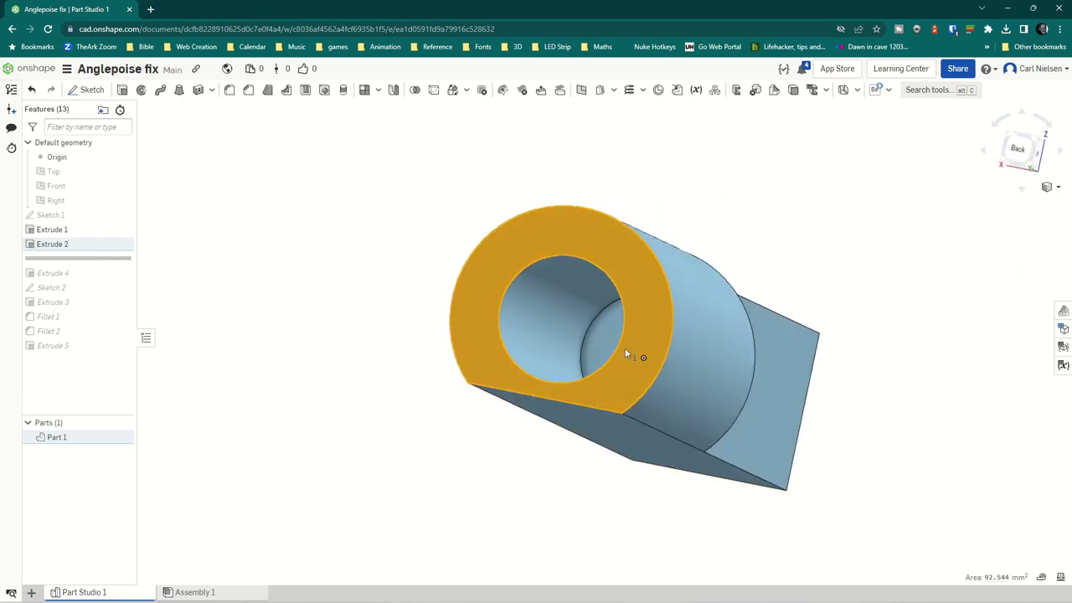
right_click_drag(624, 353, 703, 291)
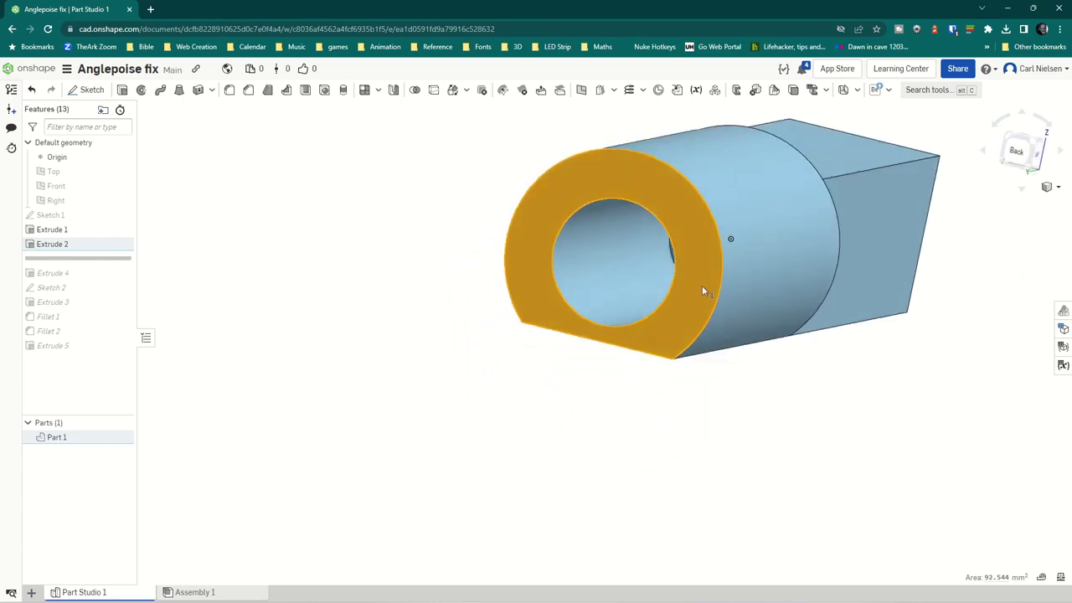
middle_click_drag(702, 291, 702, 329)
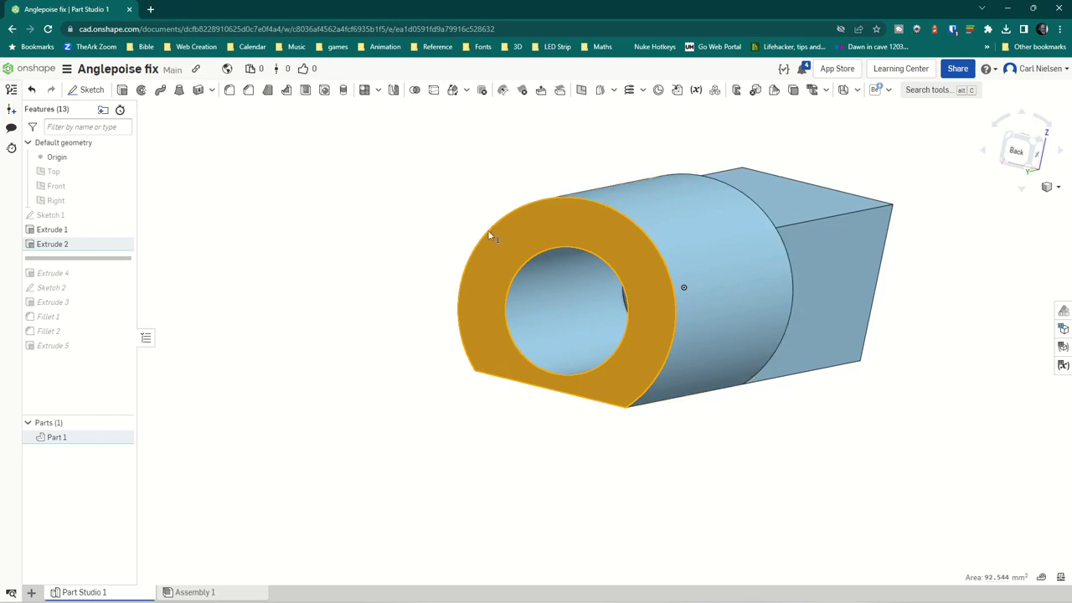
mouse_move(95, 270)
left_mouse_down()
mouse_move(90, 262)
mouse_move(88, 278)
mouse_move(76, 266)
mouse_move(74, 288)
left_mouse_up()
Roll forward past Sketch 2's slot outlines and Extrude 3, cutting two tie-wrap slots through the collar
right_click_drag(184, 310, 314, 323)
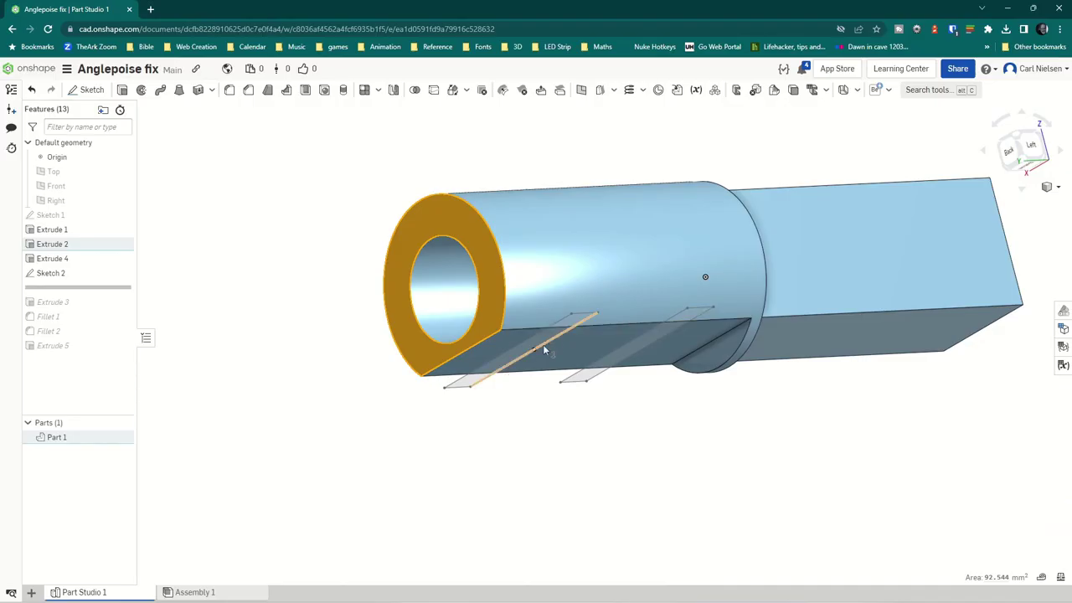
left_click_drag(72, 301, 76, 315)
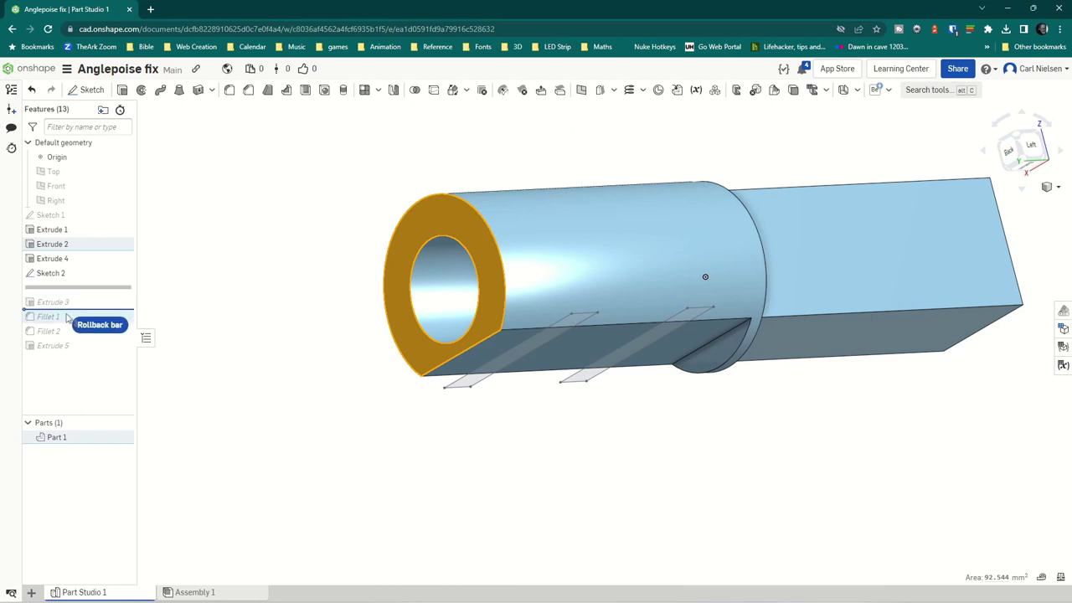
right_click_drag(180, 359, 268, 366)
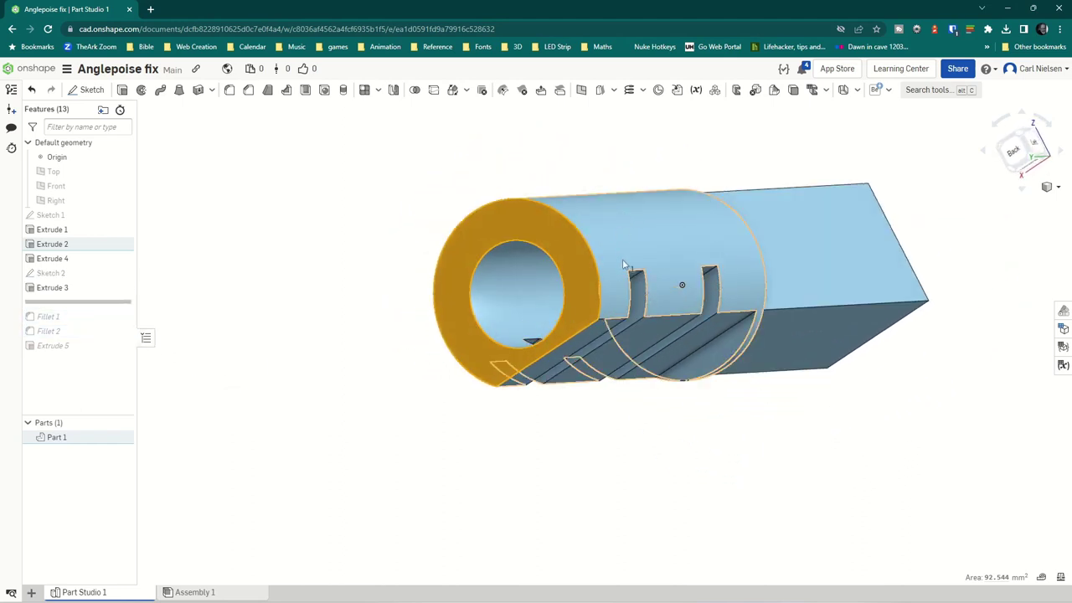
Include Fillet 1 and orbit to inspect the rounded edges at the bar's far end
left_click_drag(75, 326, 75, 327)
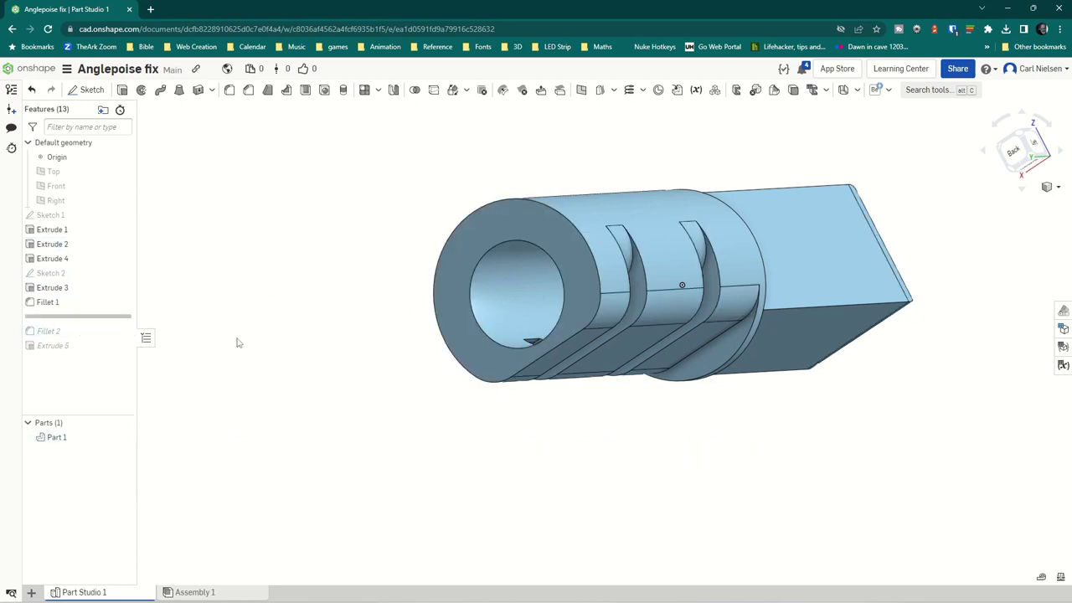
right_click_drag(342, 346, 285, 364)
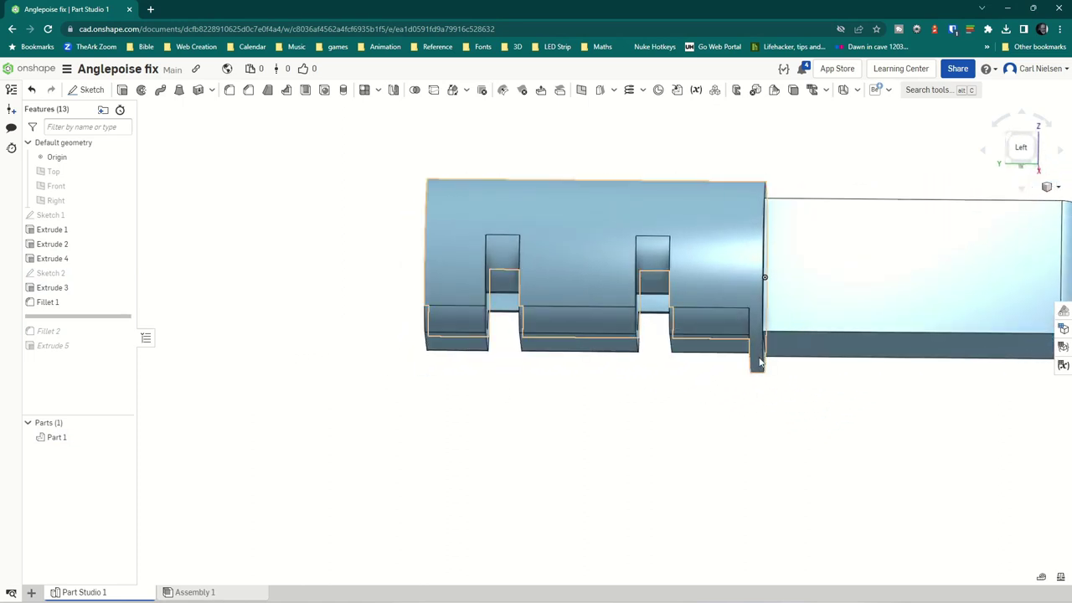
right_click_drag(480, 376, 503, 333)
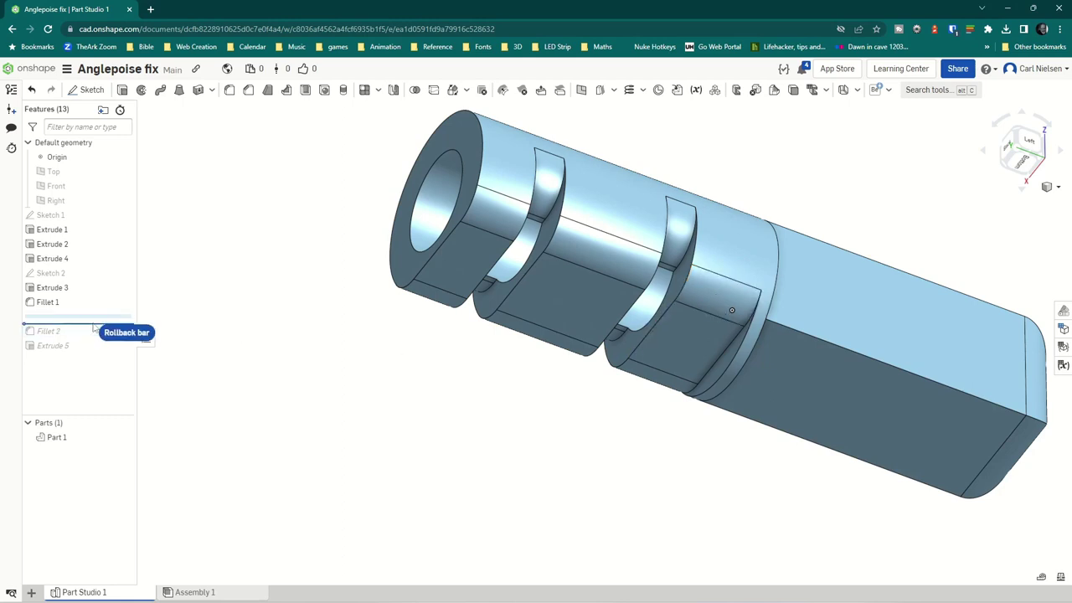
Include Fillet 2 and orbit to check the rounded bar edges, top face and hollow end
left_click_drag(94, 326, 89, 339)
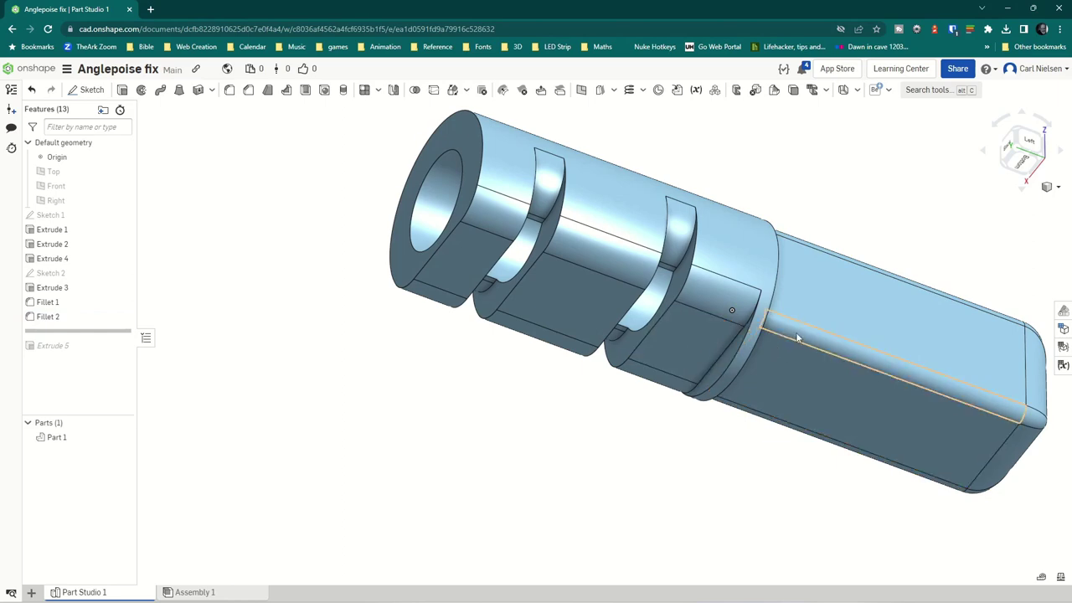
right_click_drag(850, 367, 667, 411)
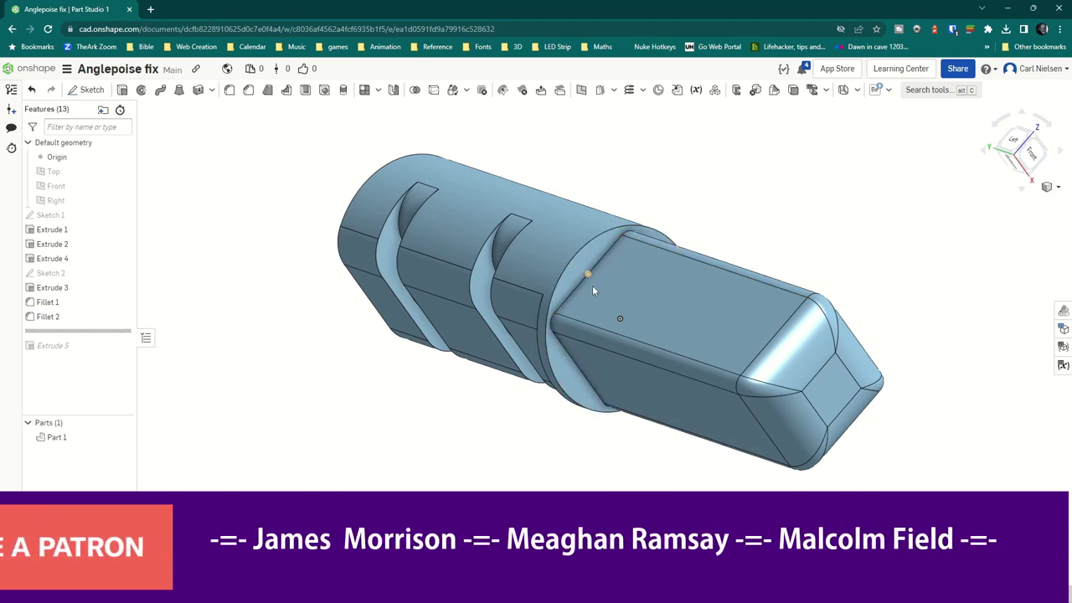
right_click_drag(622, 353, 567, 281)
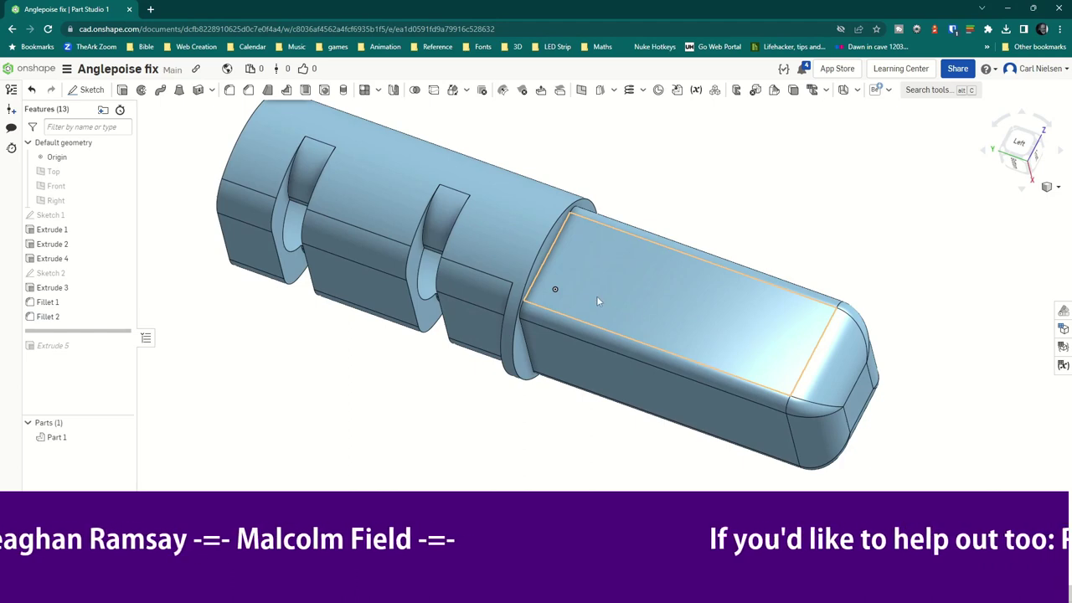
right_click_drag(582, 294, 519, 319)
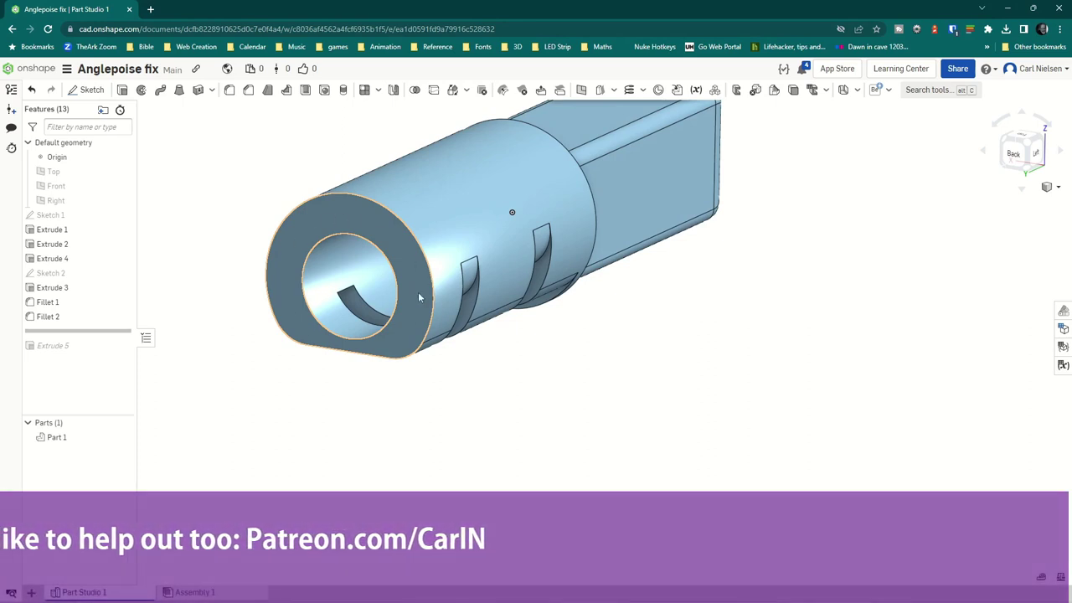
right_click_drag(408, 234, 390, 292)
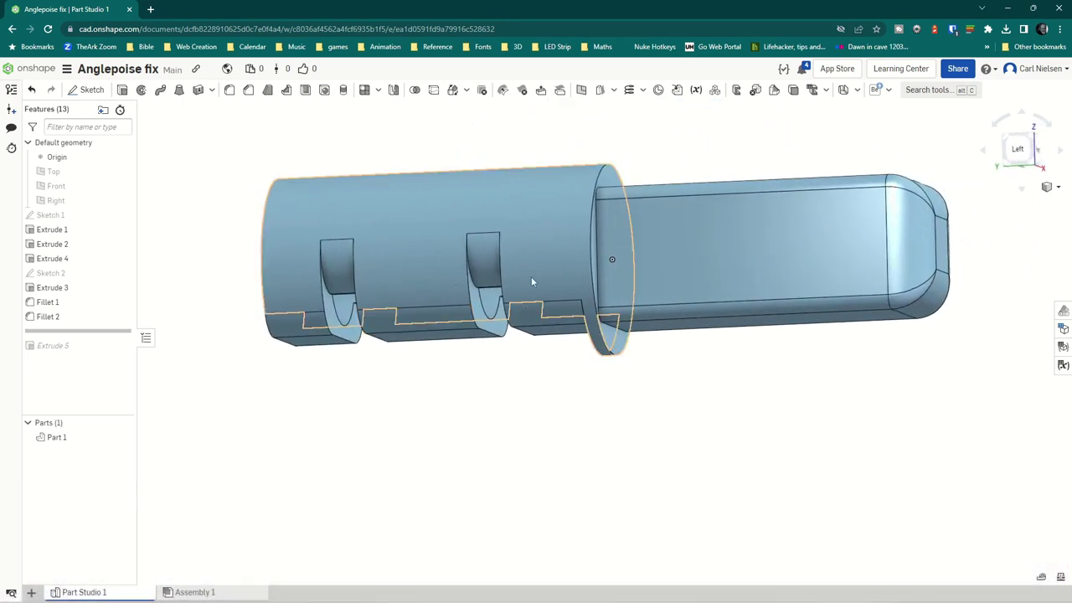
Include Extrude 5's through-all cut, review its settings unchanged, and orbit the finished part
left_click_drag(78, 336, 75, 358)
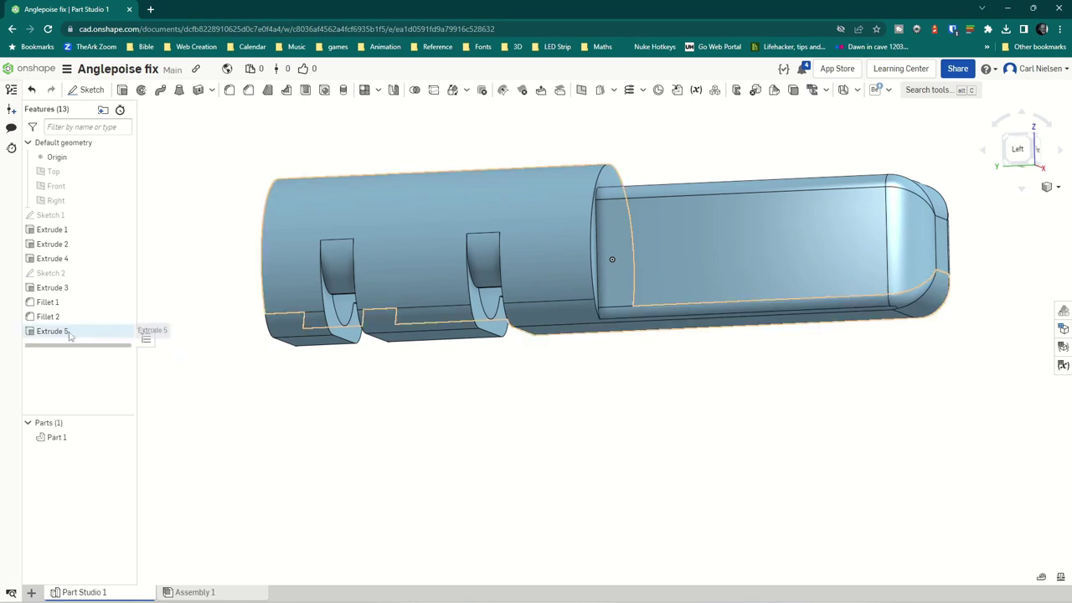
double_click(52, 331)
right_click_drag(460, 381, 557, 365)
right_click_drag(637, 357, 612, 350)
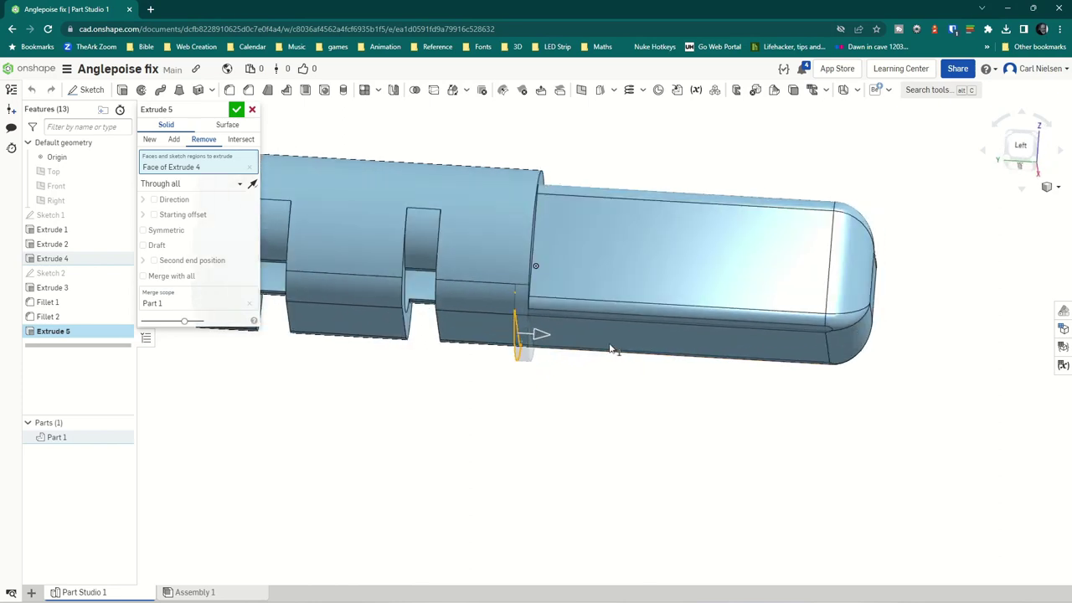
left_click(251, 110)
right_click_drag(523, 355, 498, 269)
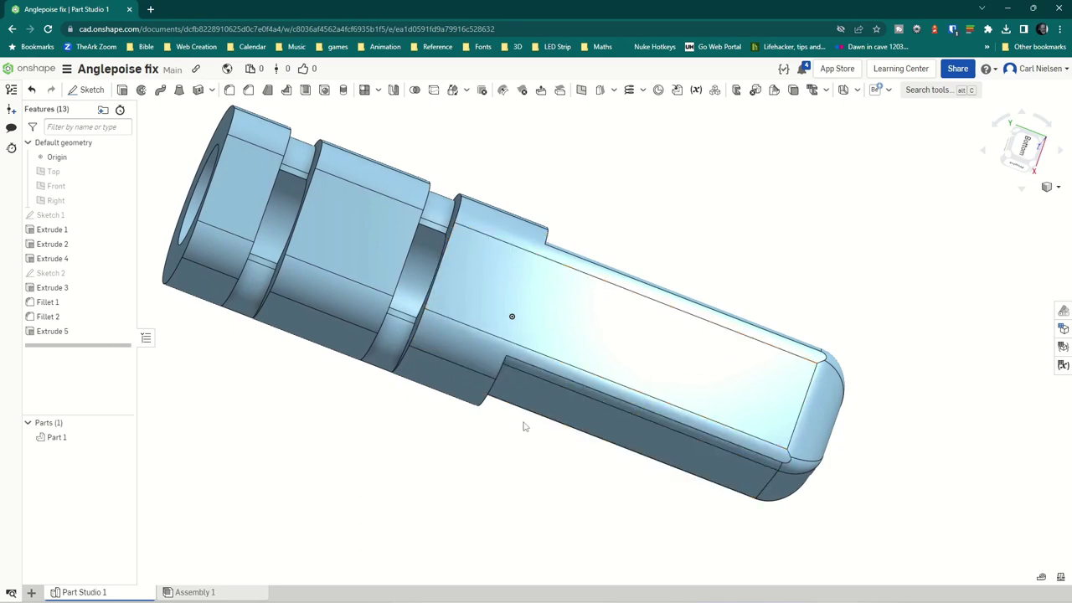
right_click_drag(523, 426, 561, 333)
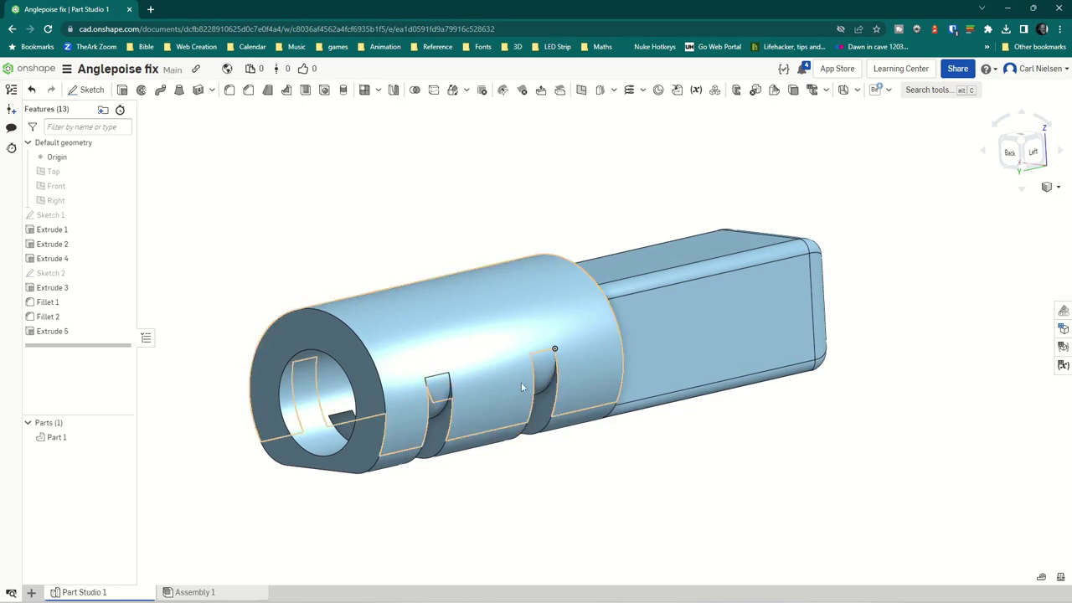
middle_click_drag(520, 387, 558, 362)
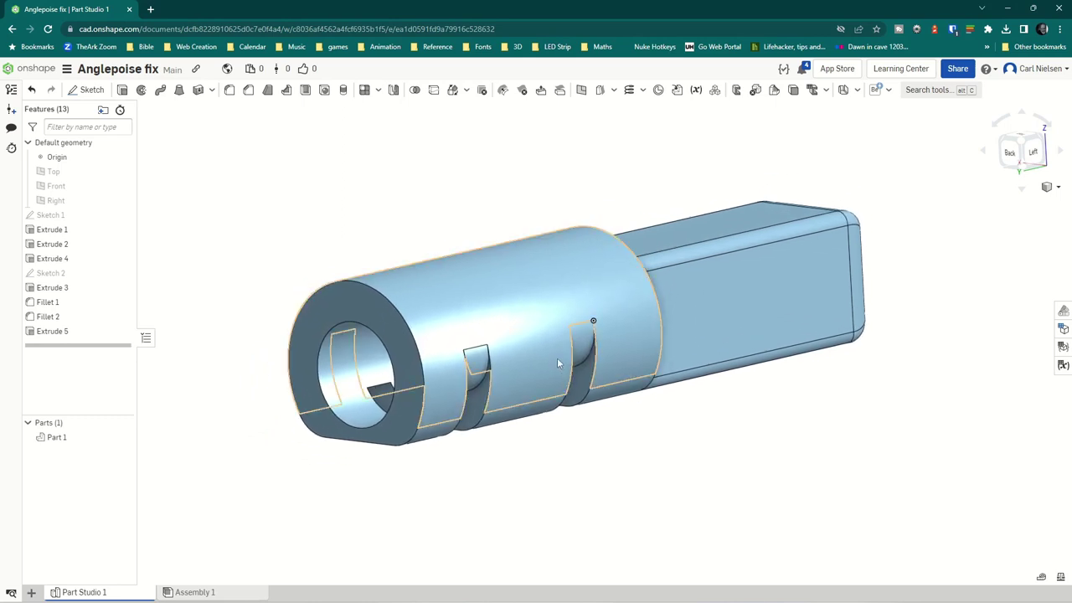